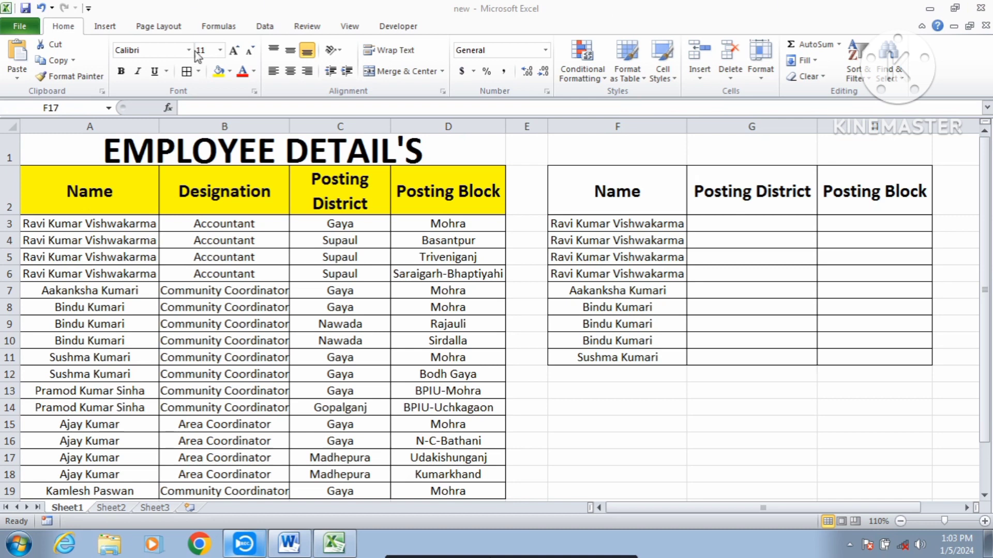
- Examine the employee table's name, designation, posting district and posting block columns down to the last record
left_click(246, 167)
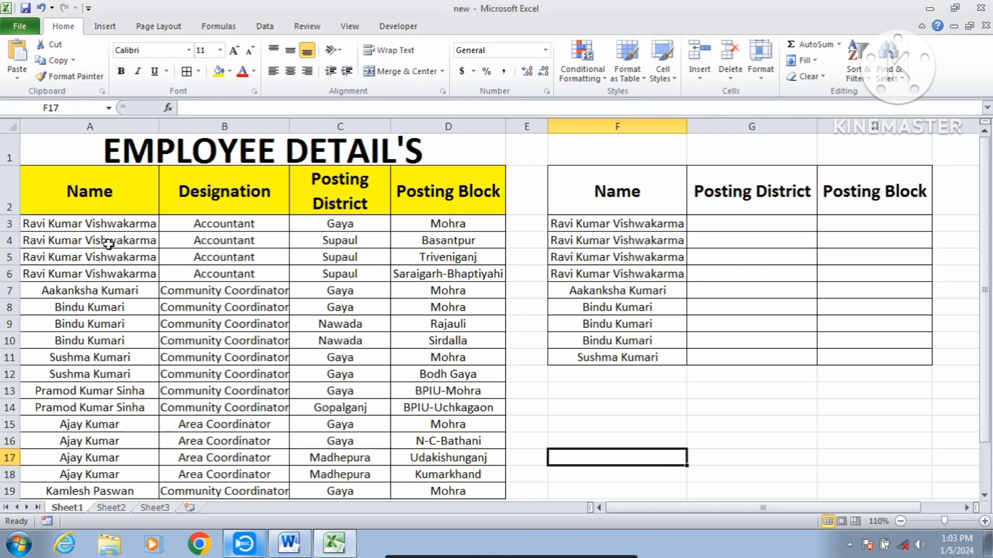
left_click(96, 262)
left_click(261, 250)
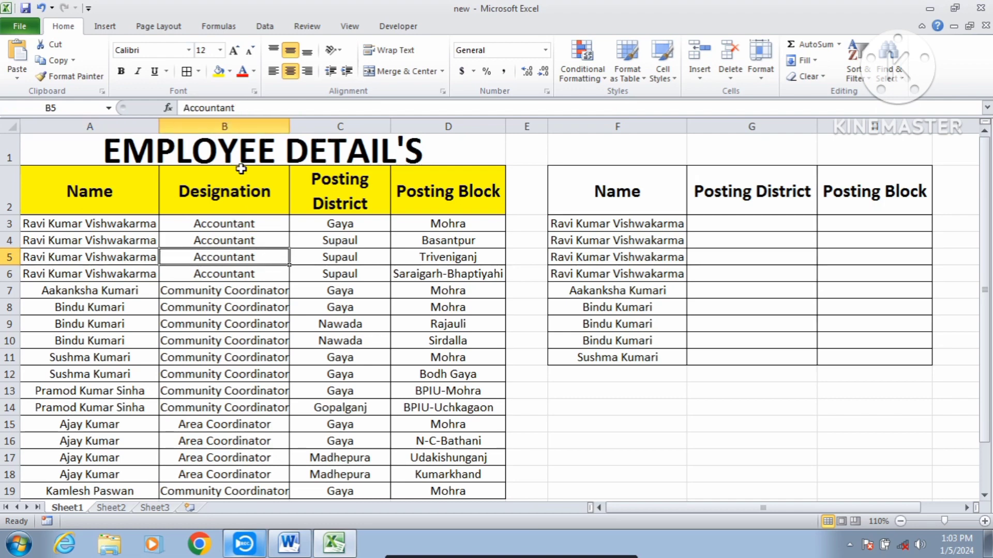
left_click(331, 240)
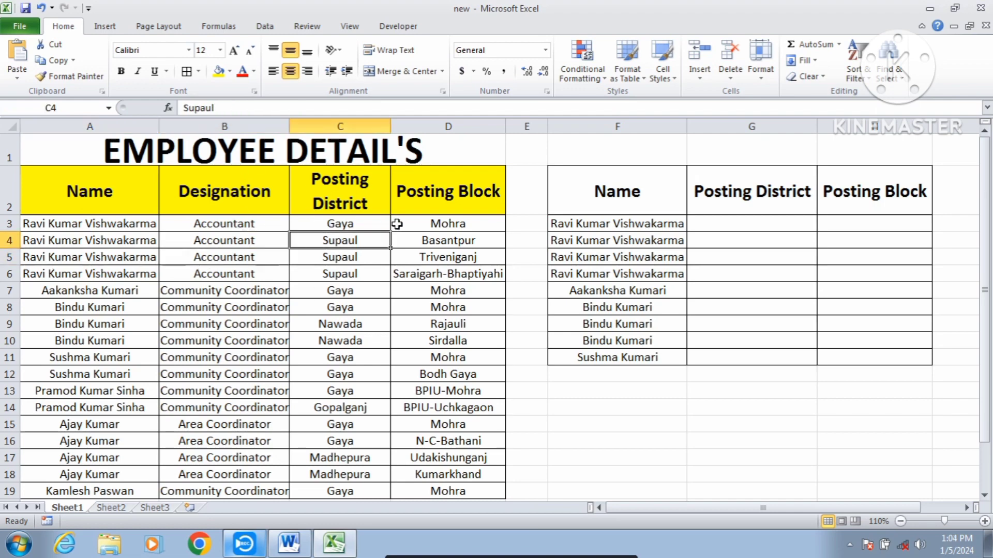
left_click(433, 241)
scroll(266, 224, "down", 3)
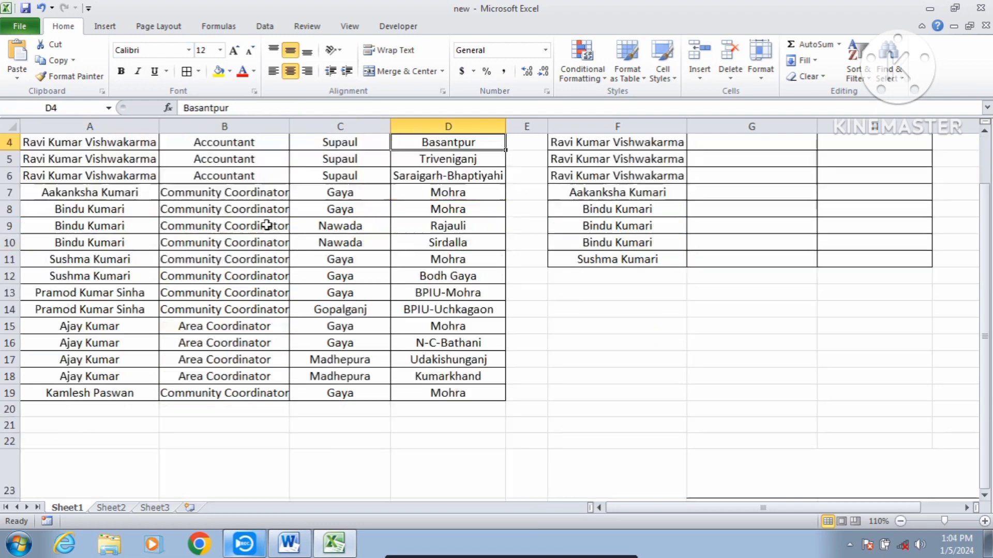
scroll(262, 224, "up", 3)
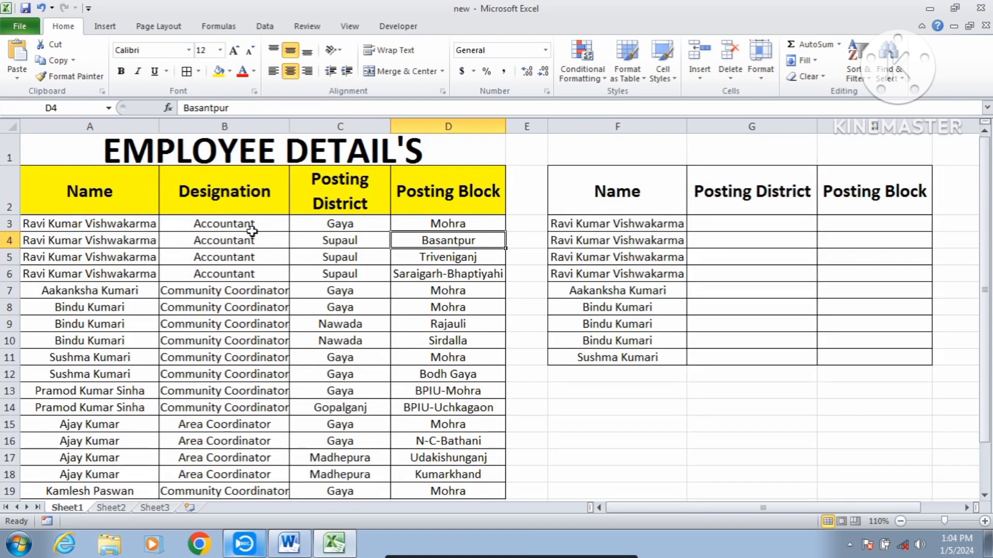
left_click(245, 544)
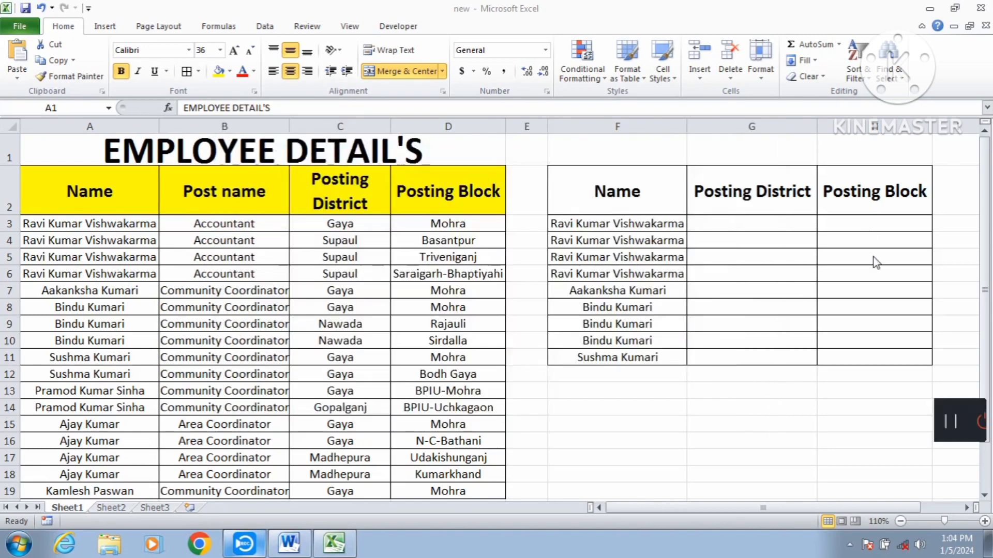
left_click_drag(871, 403, 527, 557)
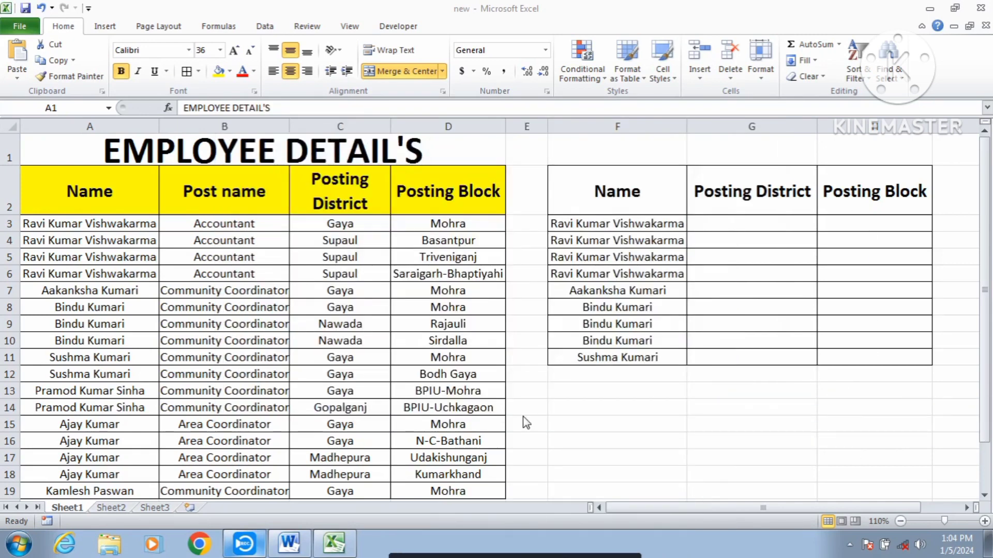
- Review the employee table's column headers and the second table's names and blank Posting District and Posting Block cells
left_click(335, 199)
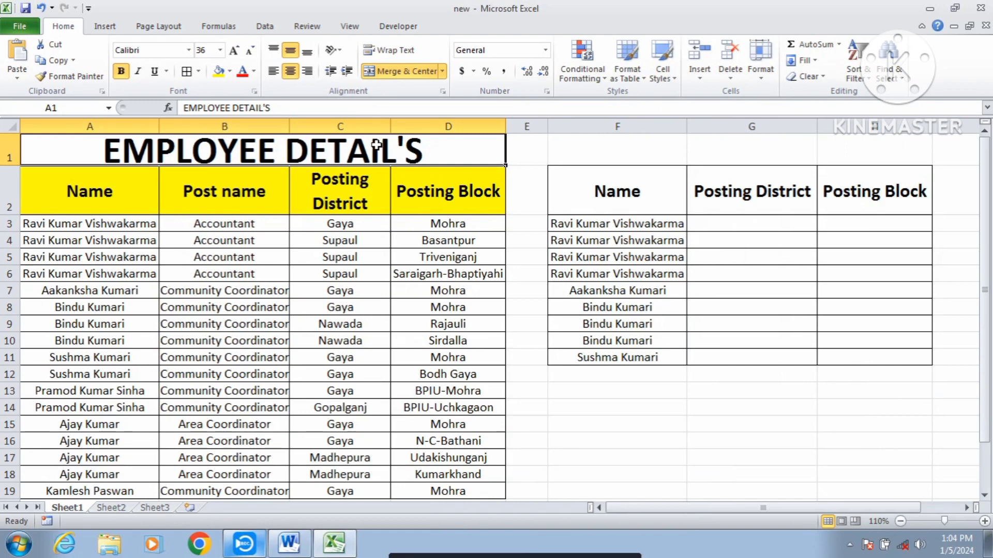
left_click(140, 175)
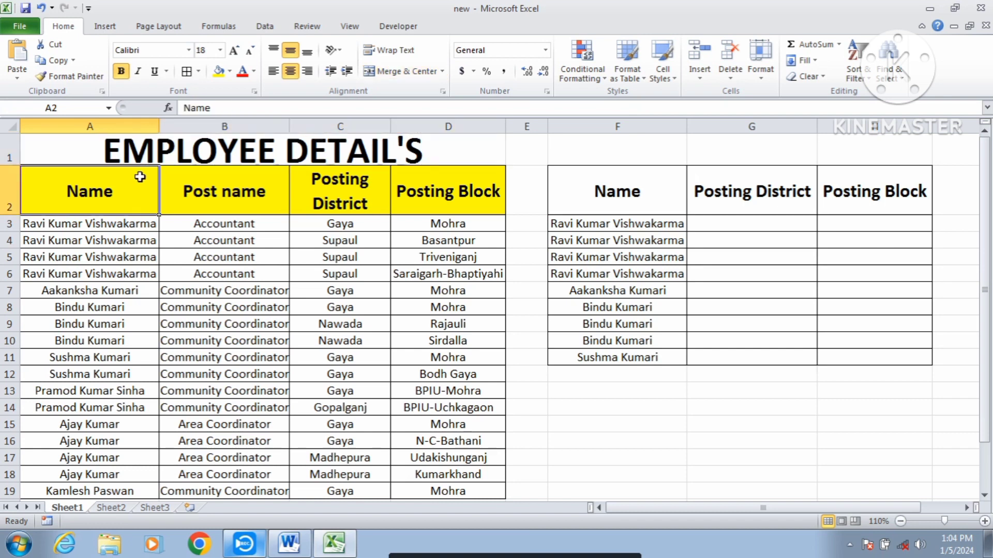
left_click(242, 201)
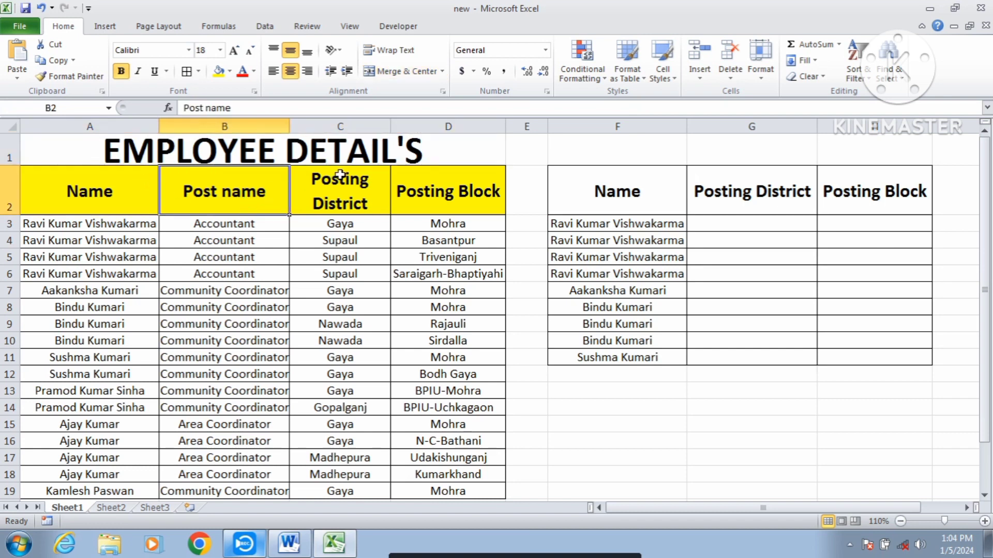
left_click(359, 199)
left_click(457, 195)
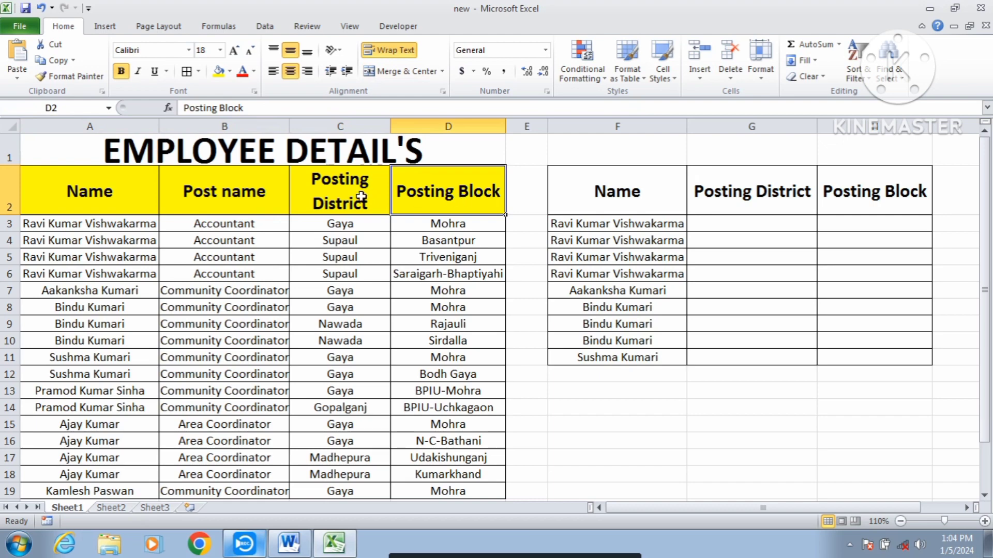
scroll(282, 223, "down", 4)
scroll(280, 225, "up", 4)
left_click(592, 192)
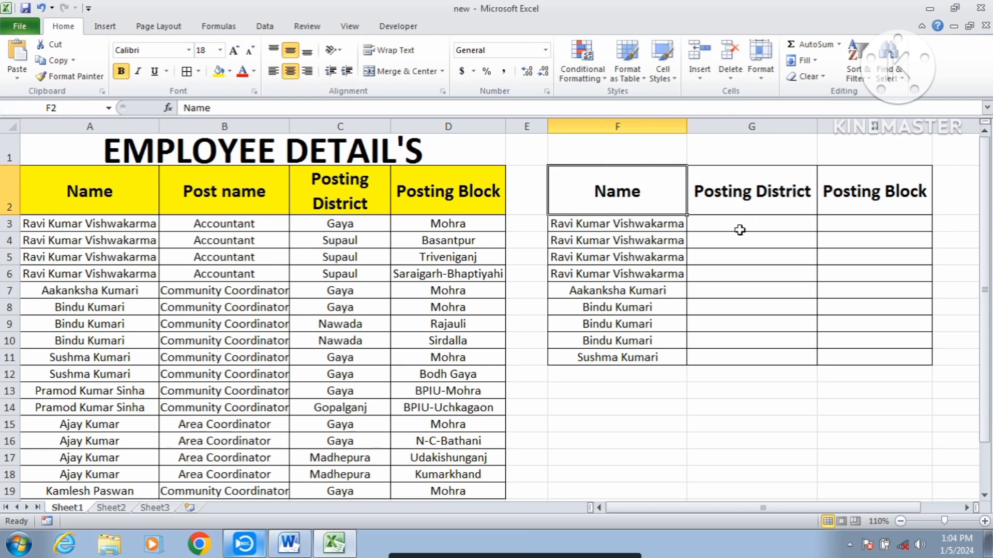
left_click(664, 224)
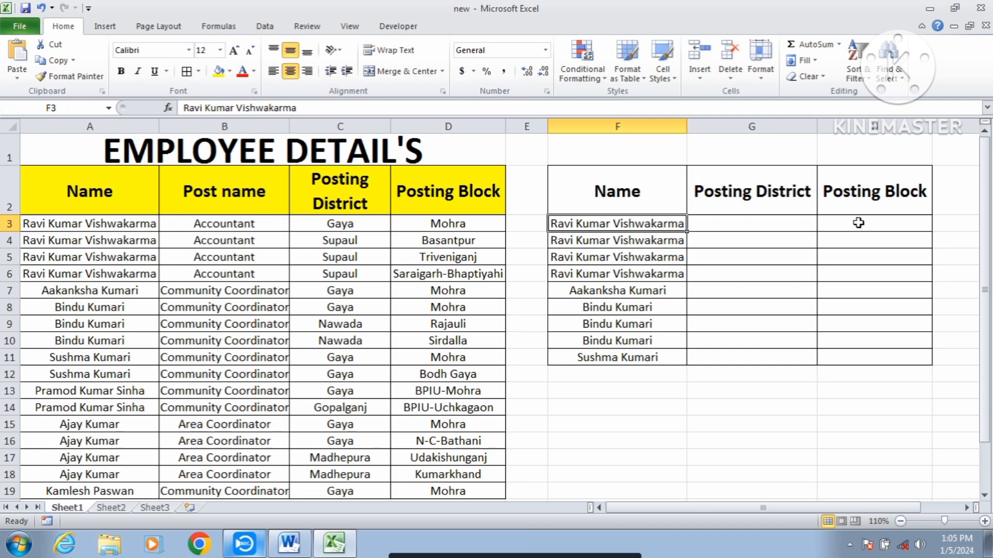
left_click(760, 223)
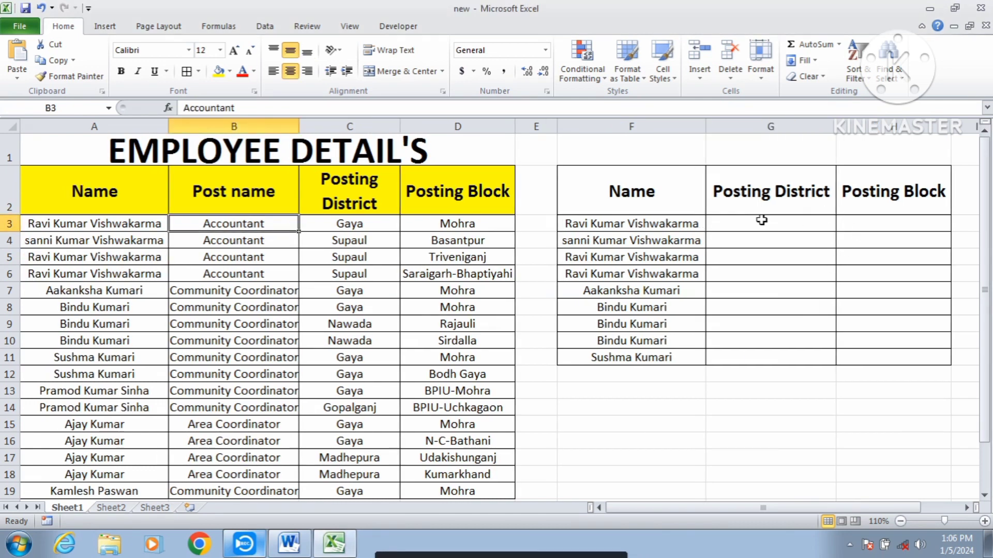
left_click(762, 222)
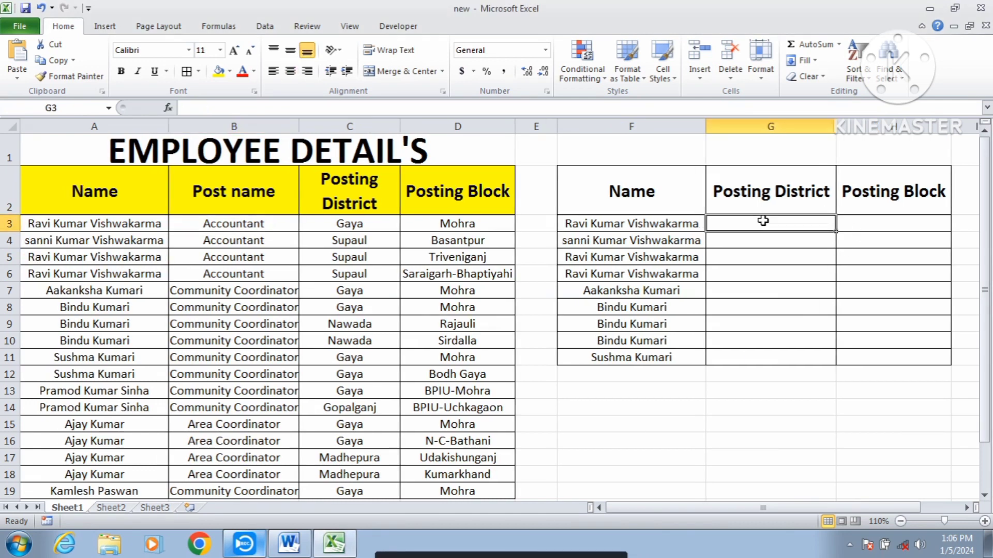
left_click(921, 225)
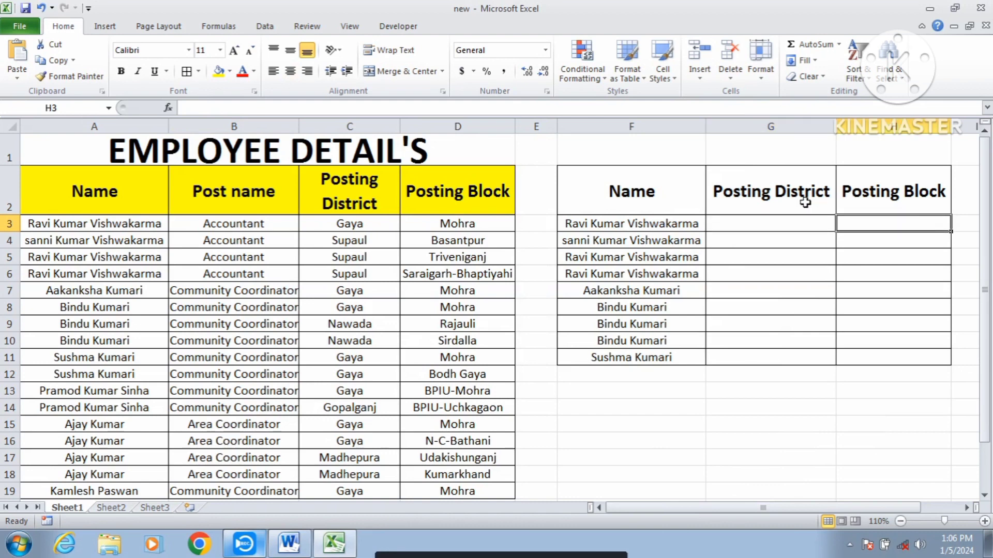
- Enter =VLOOKUP(F3,A2:D19,3,0) in G3 to retrieve the first listed employee's posting district
left_click(782, 224)
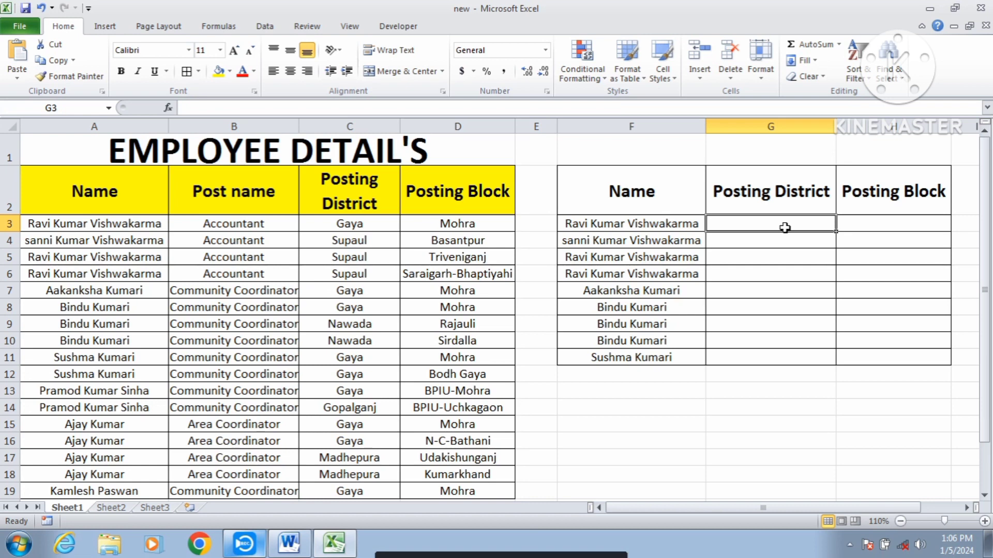
type("=")
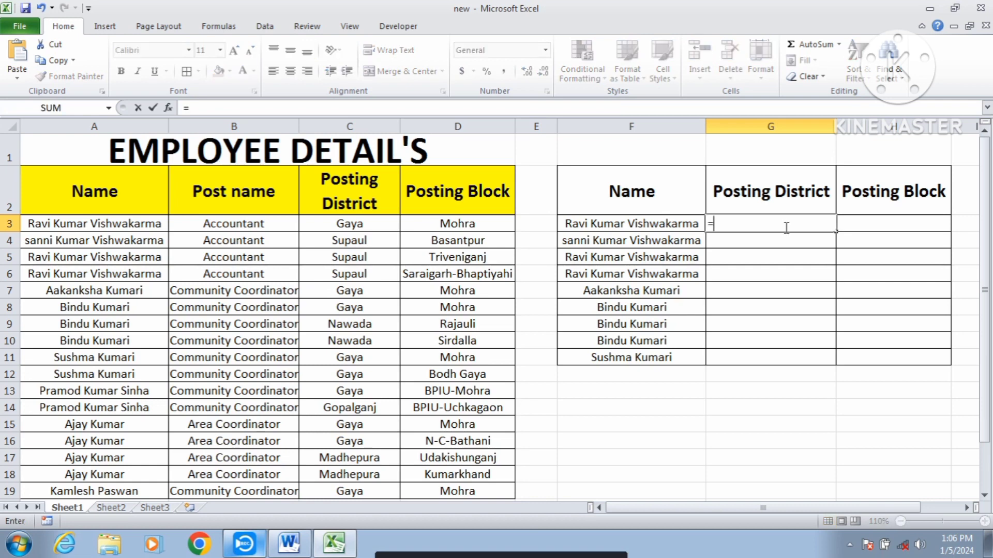
type("vloo")
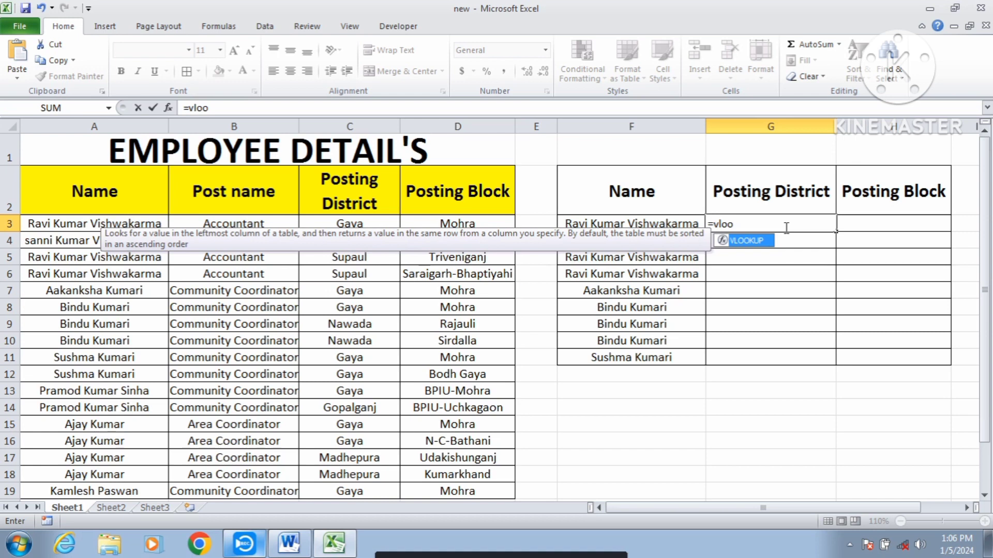
key("Tab")
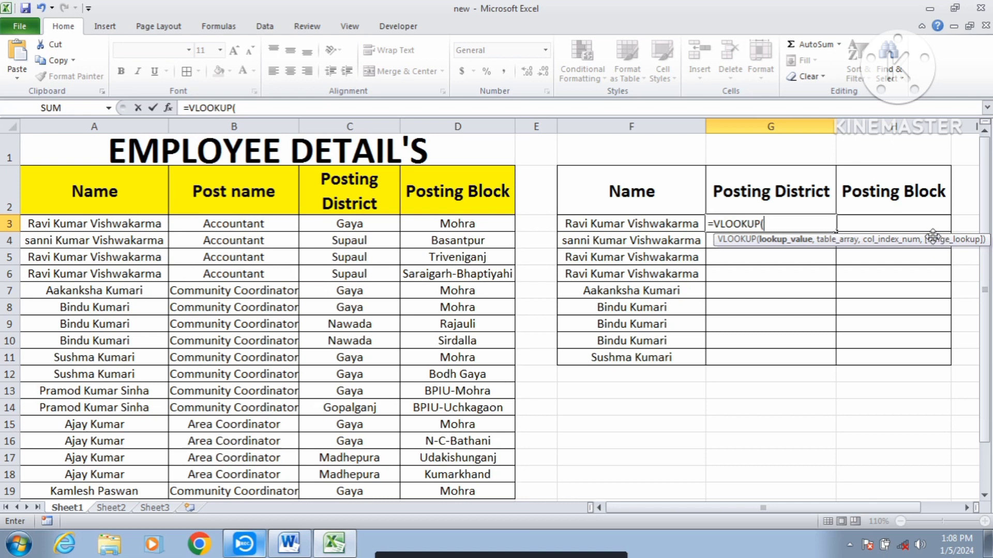
left_click(681, 223)
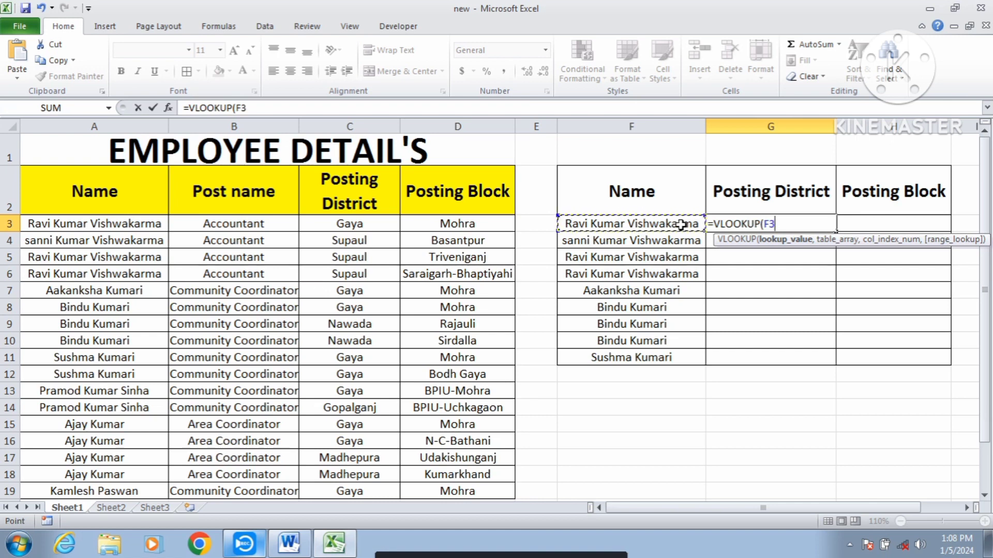
type(",")
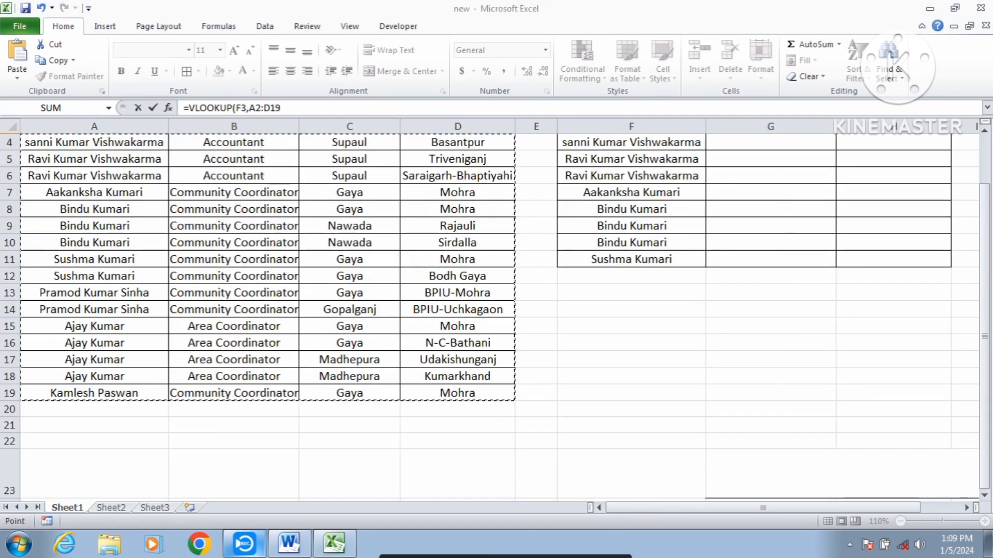
scroll(765, 243, "up", 1)
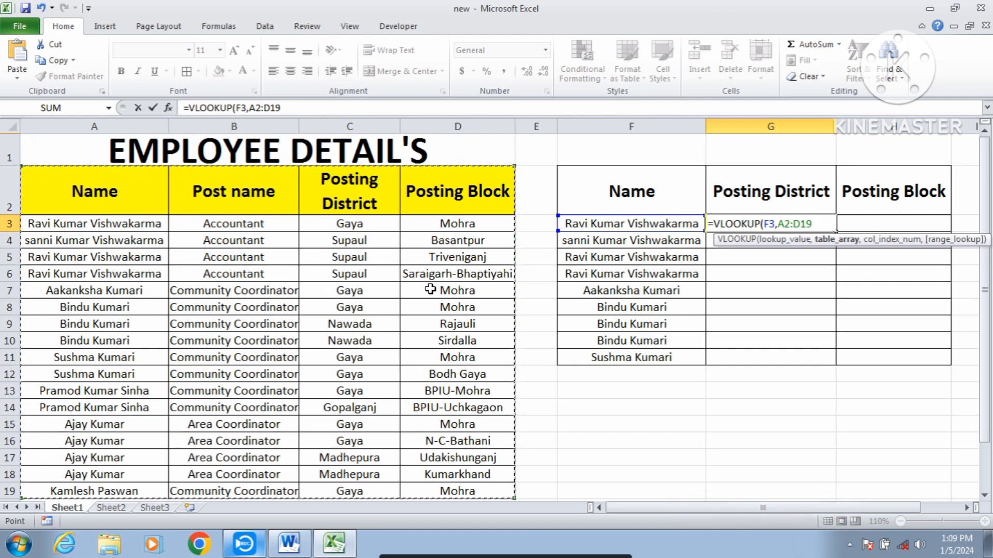
type(",")
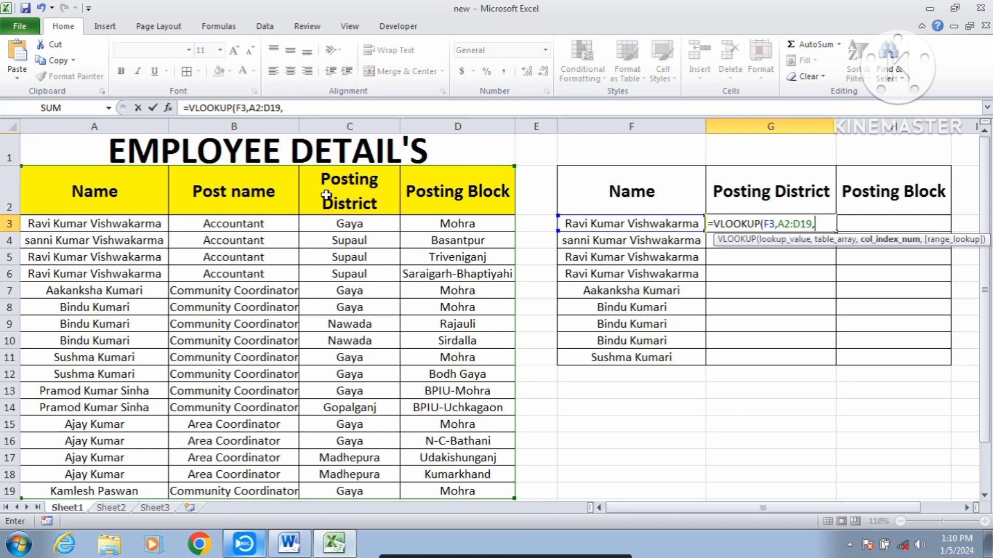
type("3,")
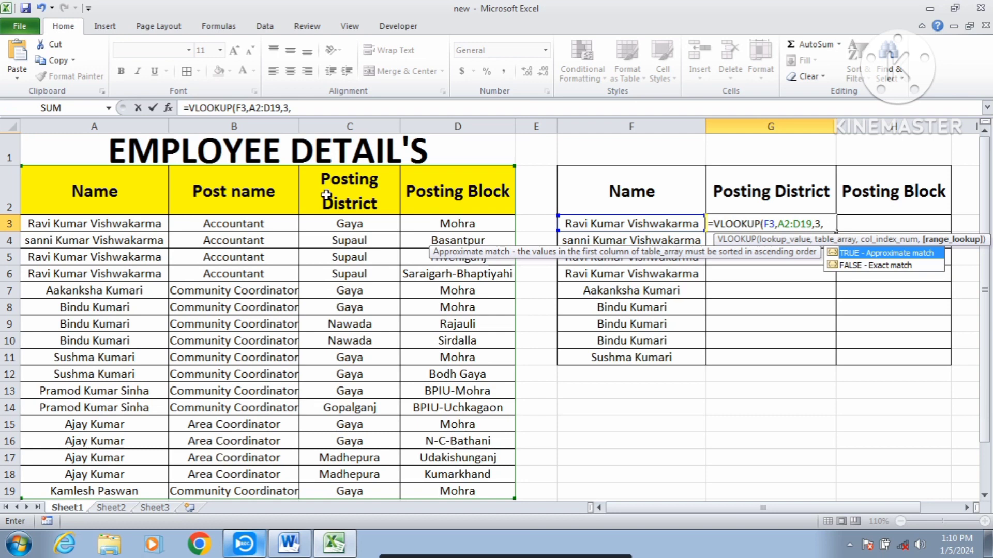
type("0)")
key("Return")
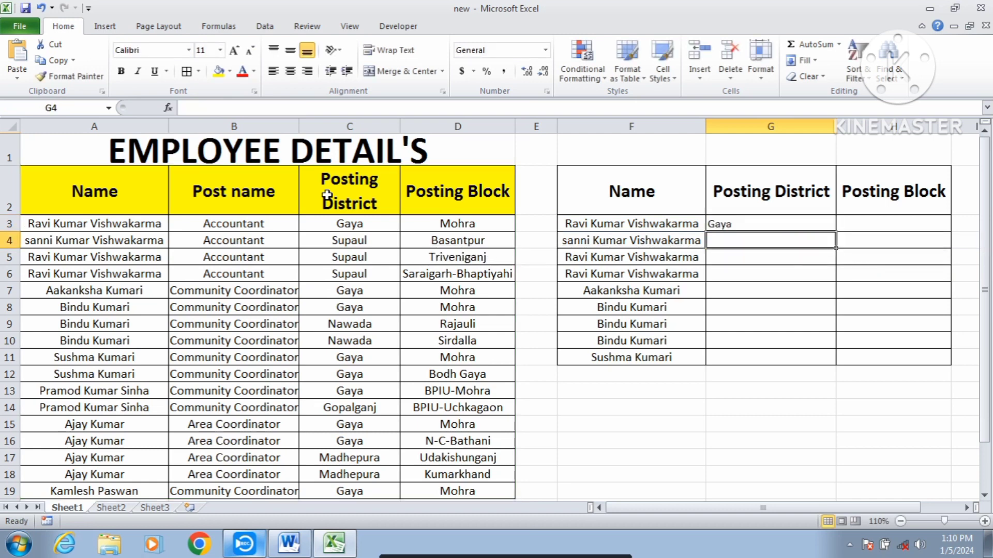
- Compare the VLOOKUP result in G3 with the first employee's name and posting district in the source table
left_click(782, 226)
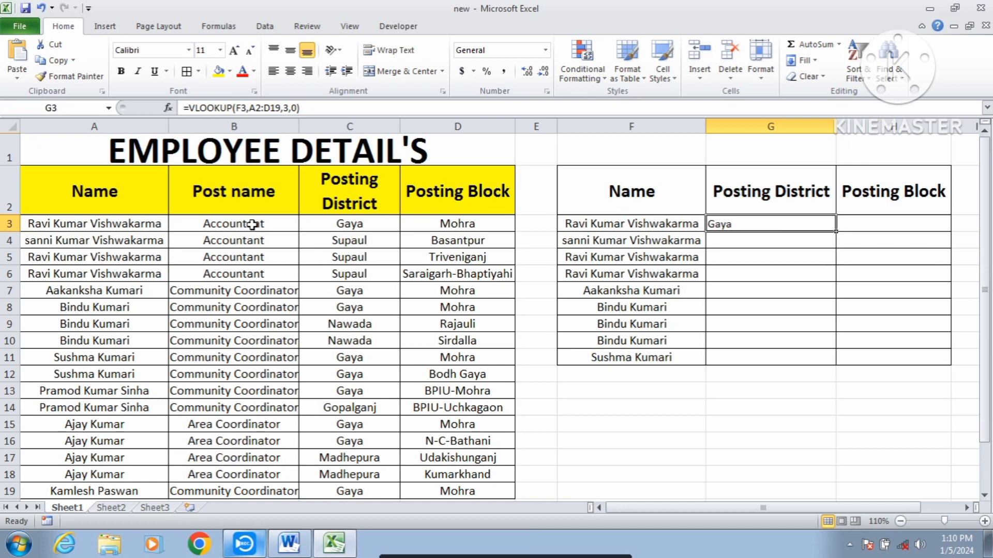
left_click(100, 224)
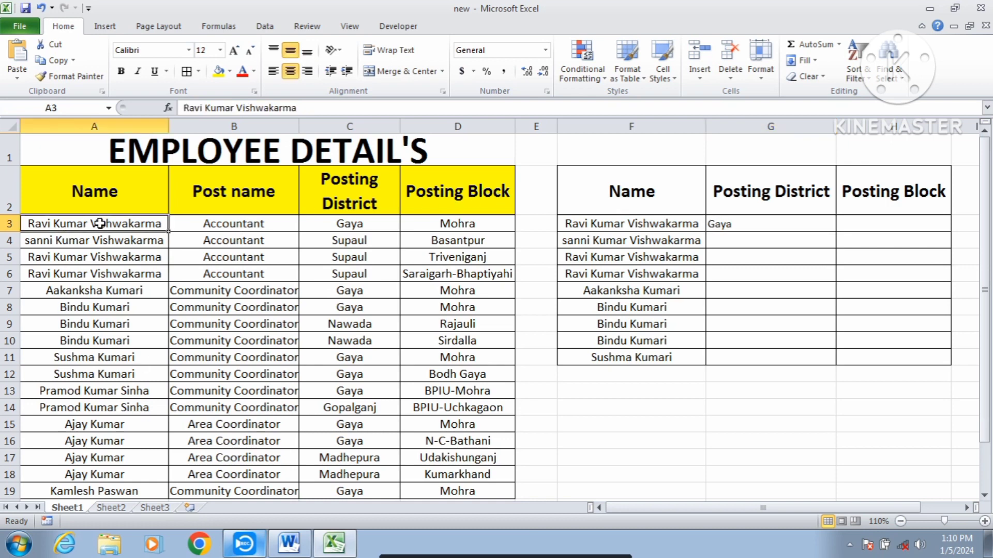
left_click(382, 223)
- Enter =VLOOKUP(F3,A2:D19,4,0) in H3 to retrieve the first listed employee's posting block
left_click(882, 223)
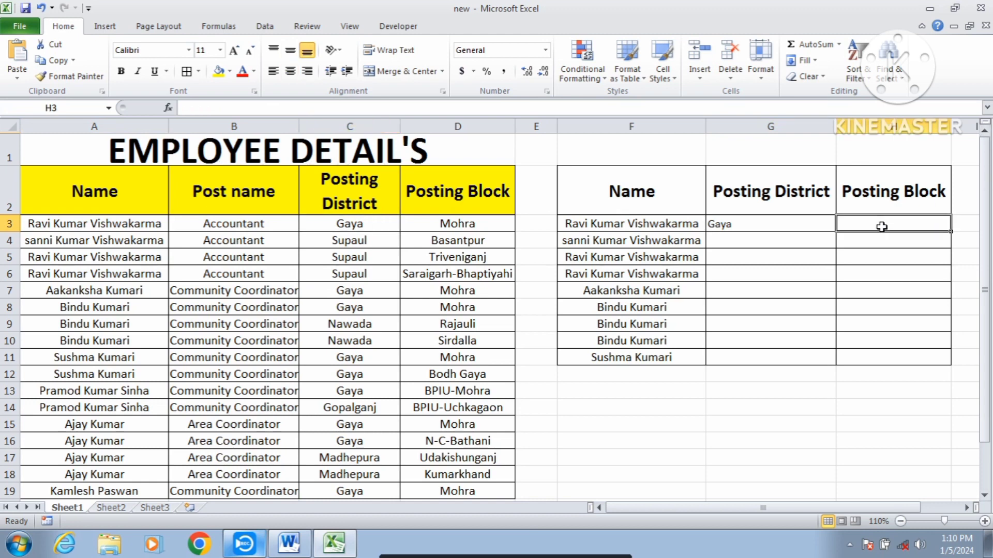
type("=")
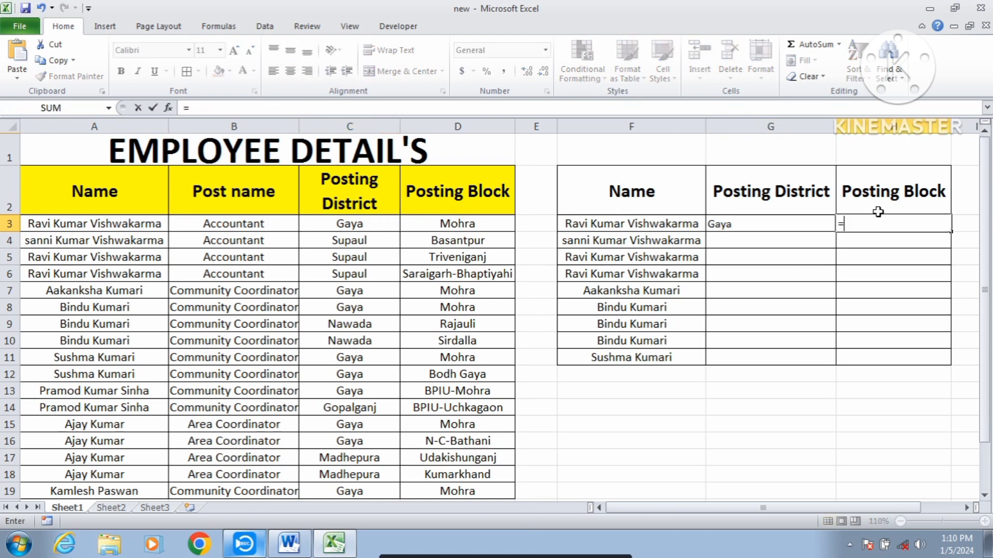
type("vloo")
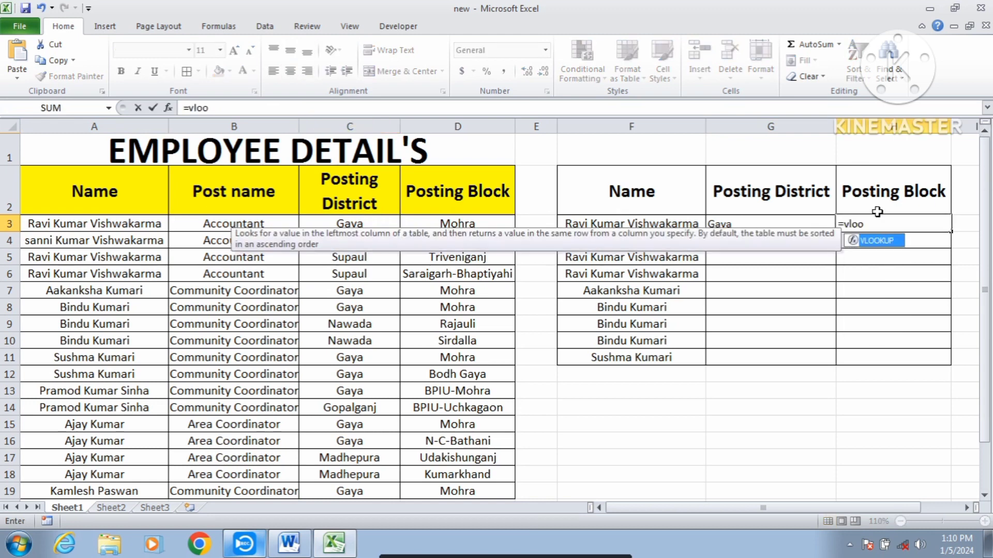
key("Tab")
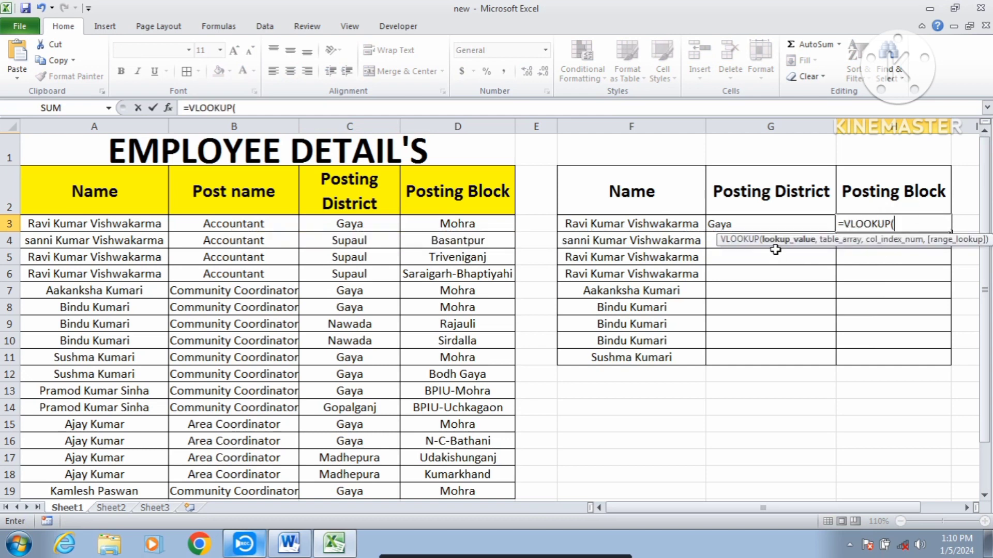
left_click(684, 220)
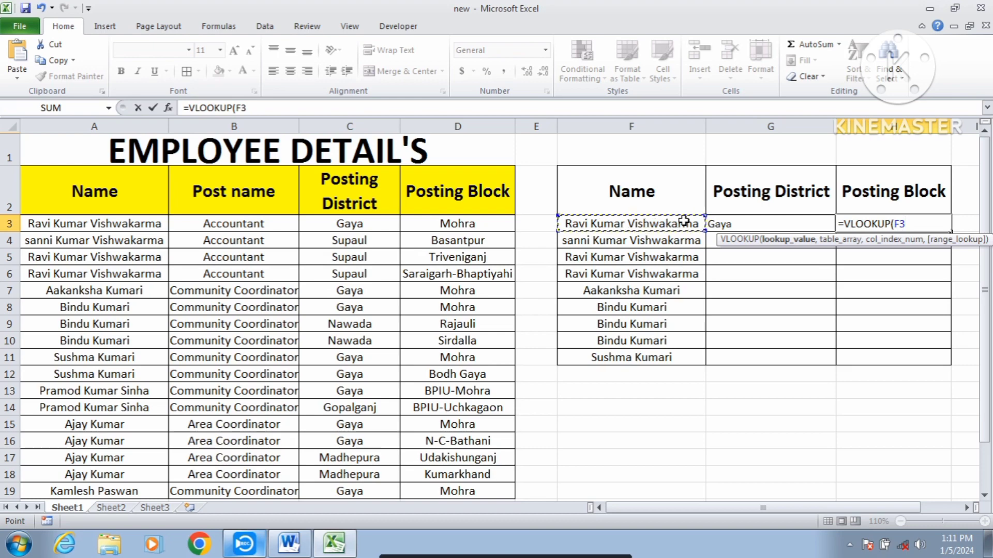
type(",")
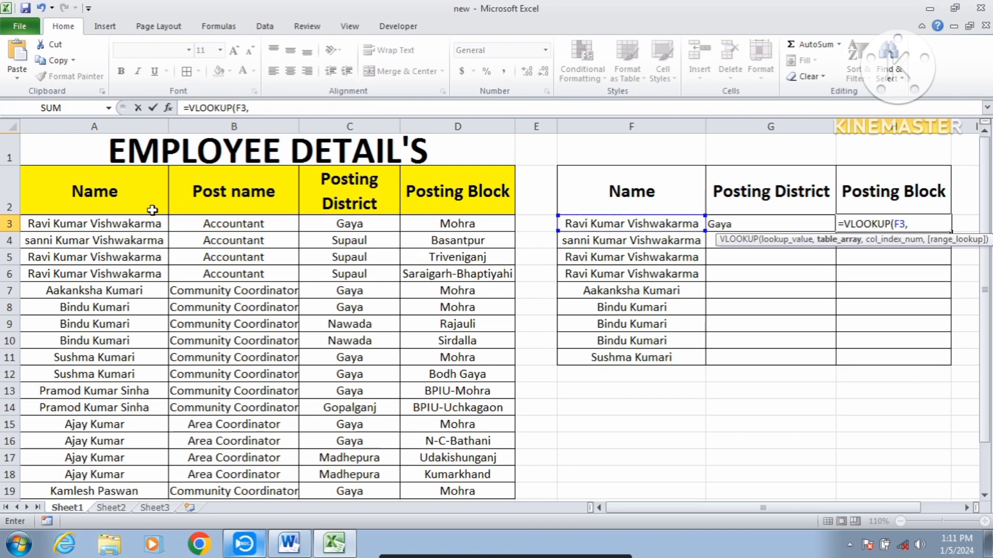
left_click_drag(104, 207, 689, 395)
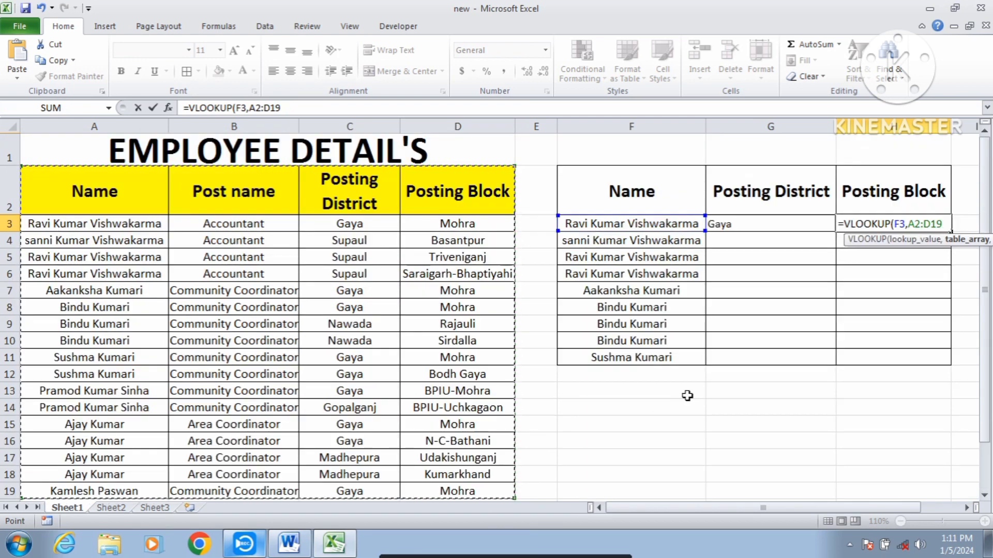
type(",")
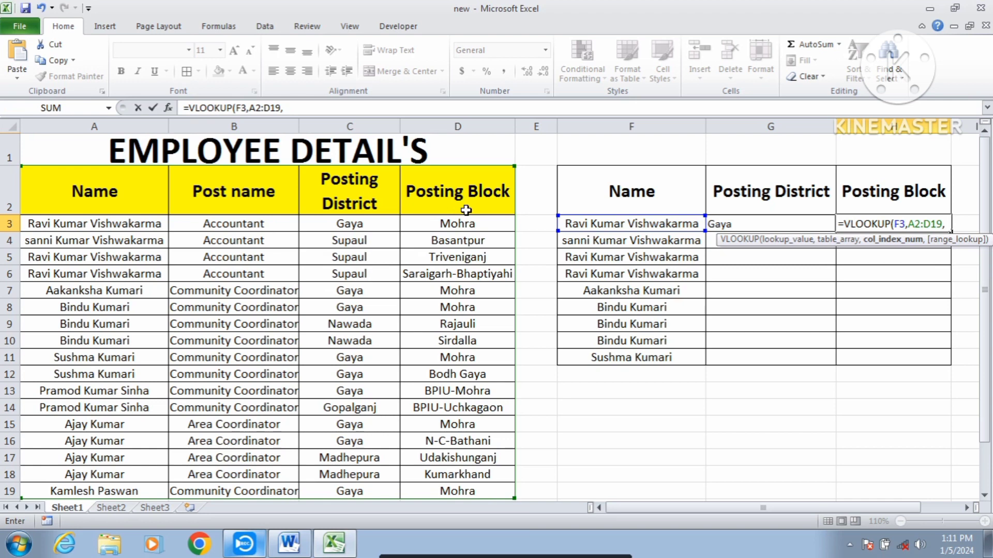
type("4,")
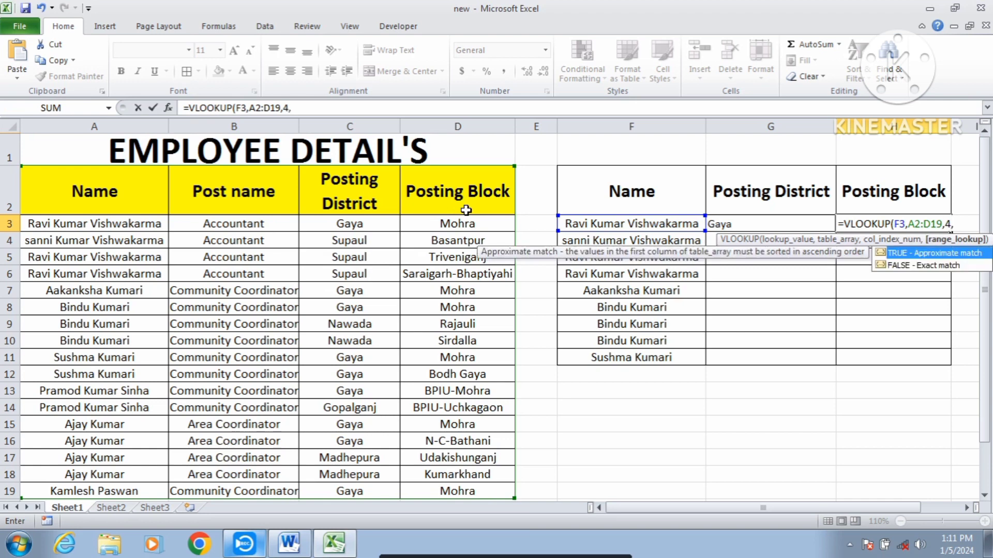
type("0")
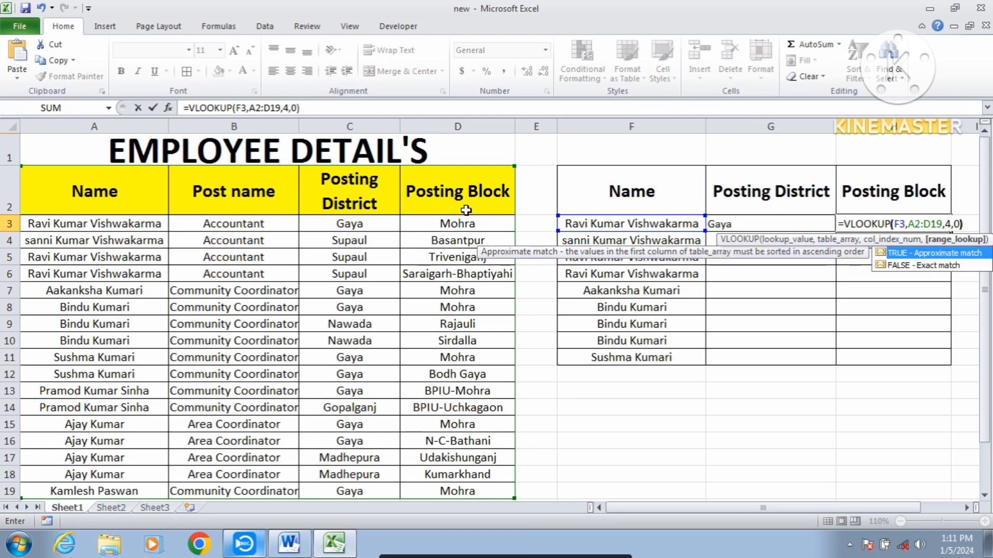
key("Return")
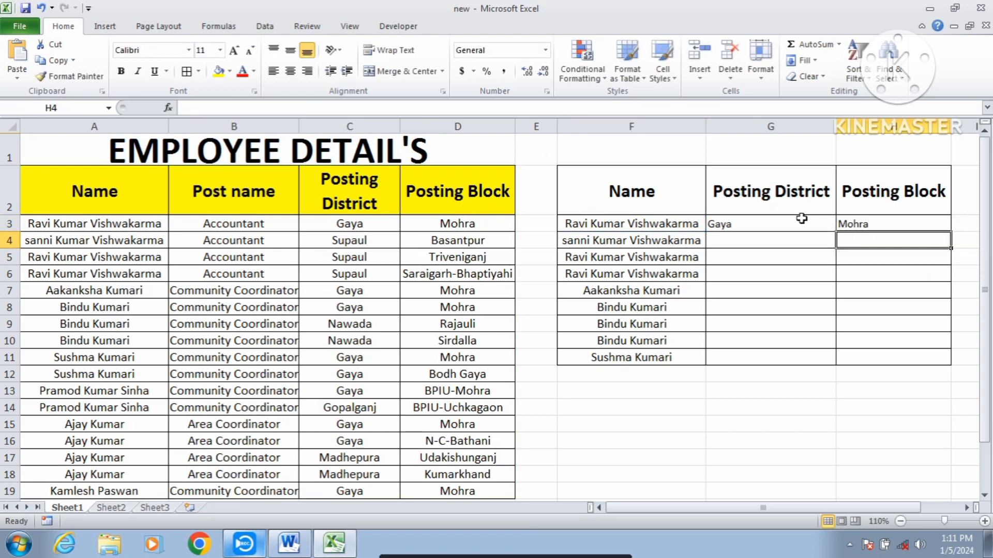
- Fill the VLOOKUP formulas in G3 and H3 down their columns through row 11
left_click(796, 220)
left_click_drag(836, 232, 822, 362)
left_click(901, 218)
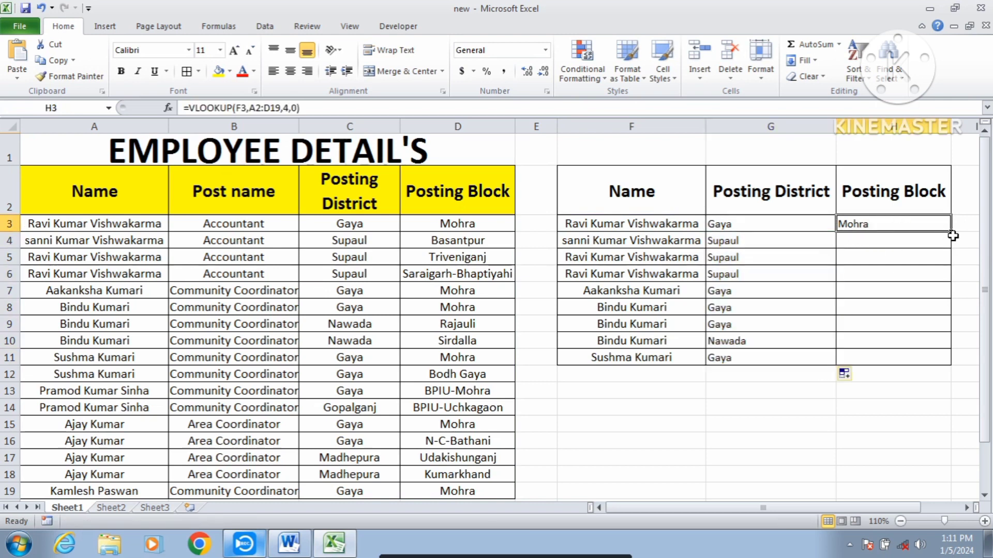
left_click_drag(944, 360, 944, 359)
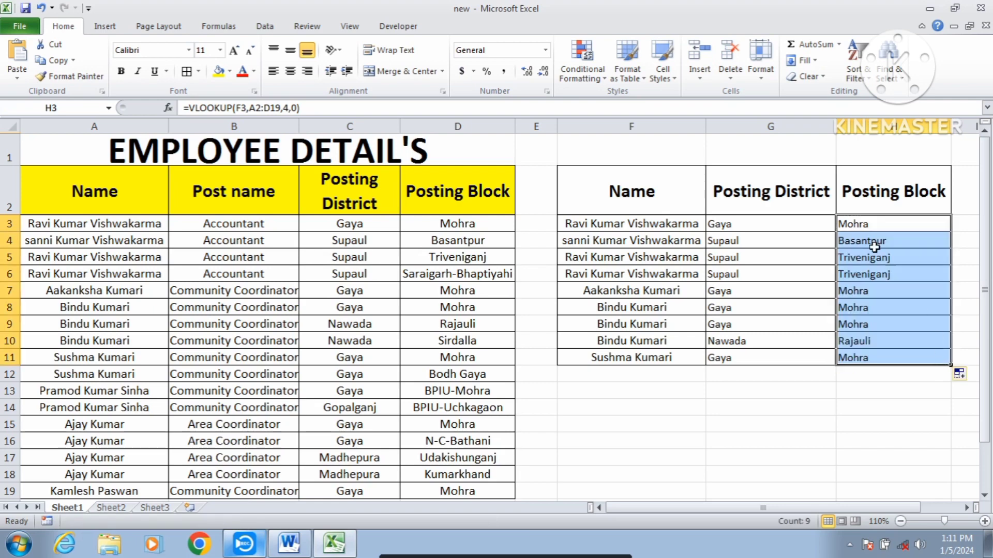
- Center the lookup results in G3:H11 horizontally and vertically and enlarge their font to 14
left_click_drag(769, 223, 918, 353)
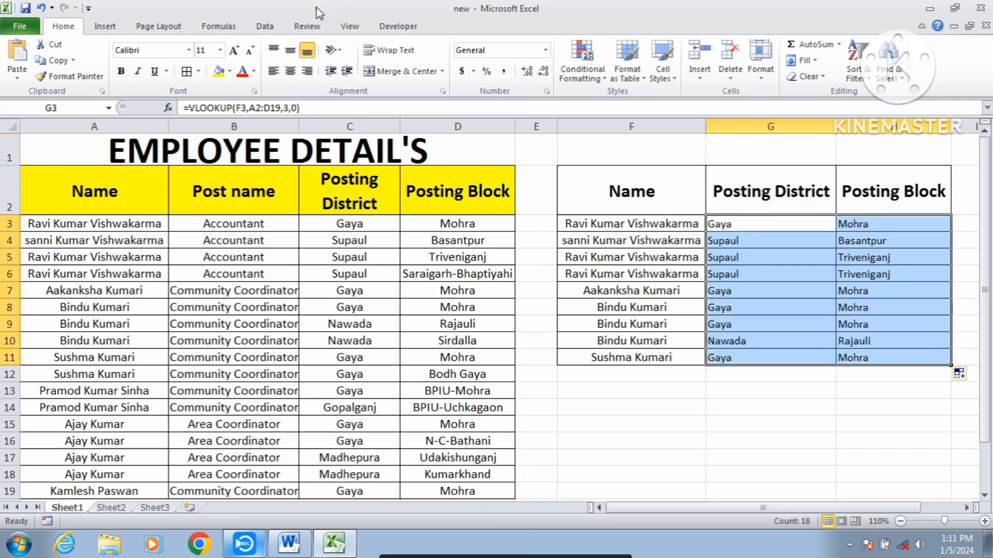
left_click(290, 71)
left_click(290, 50)
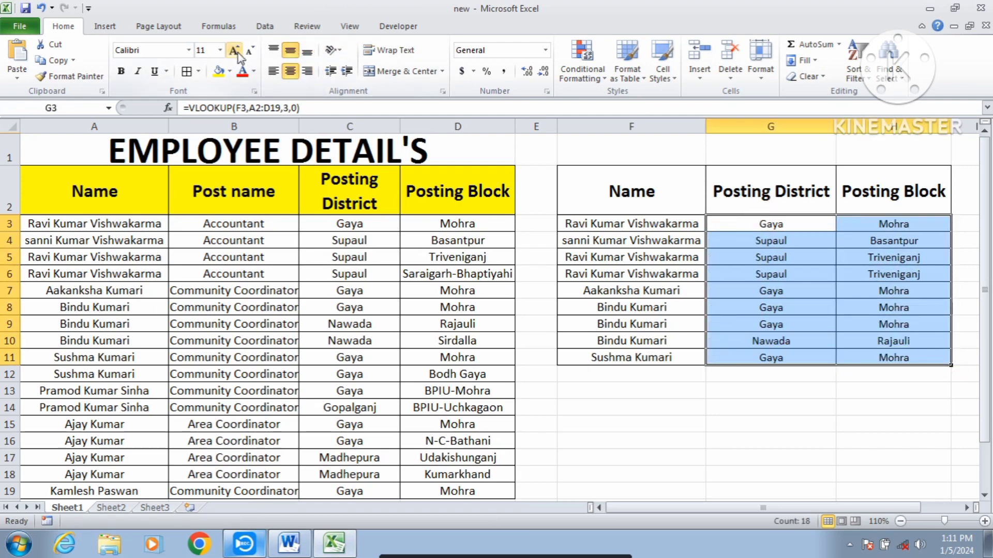
left_click(234, 50)
left_click(234, 50)
left_click(771, 326)
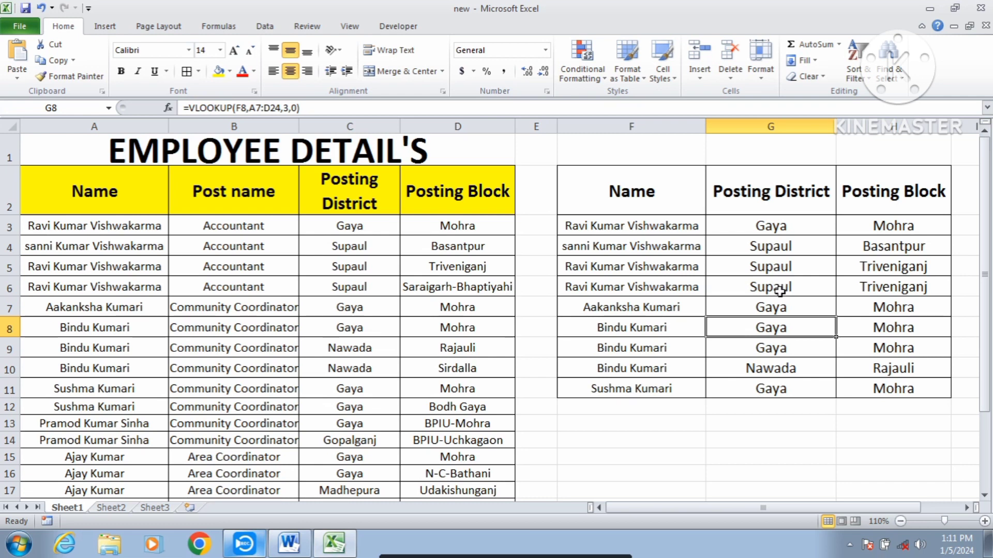
- Review the second table's Name and Posting Block headers and the posting district formula in G3
left_click(779, 238)
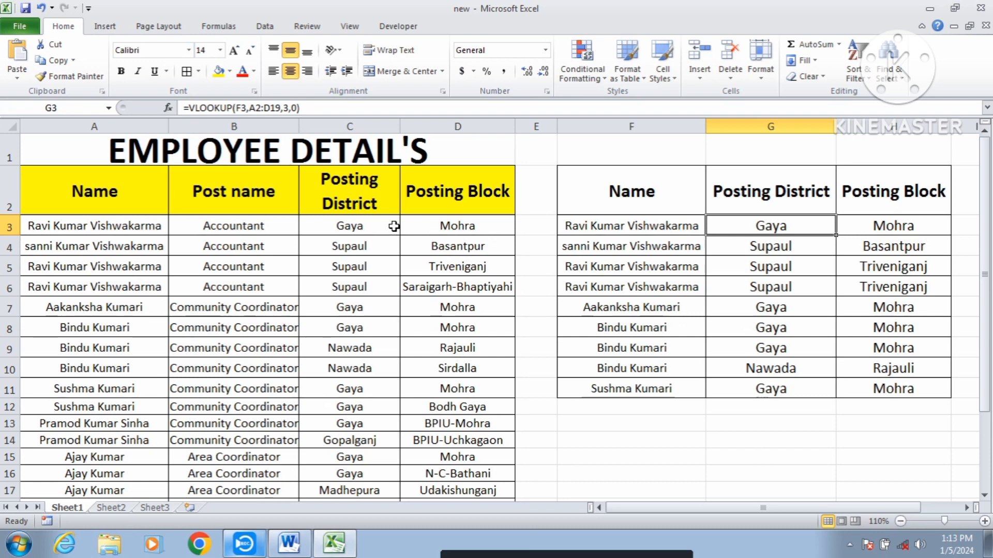
left_click(646, 195)
left_click(893, 199)
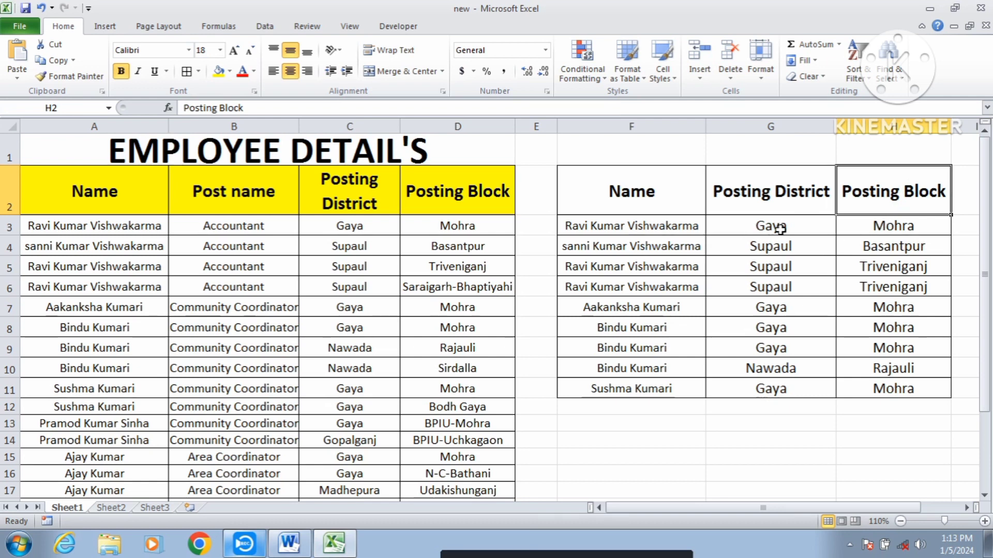
left_click(813, 226)
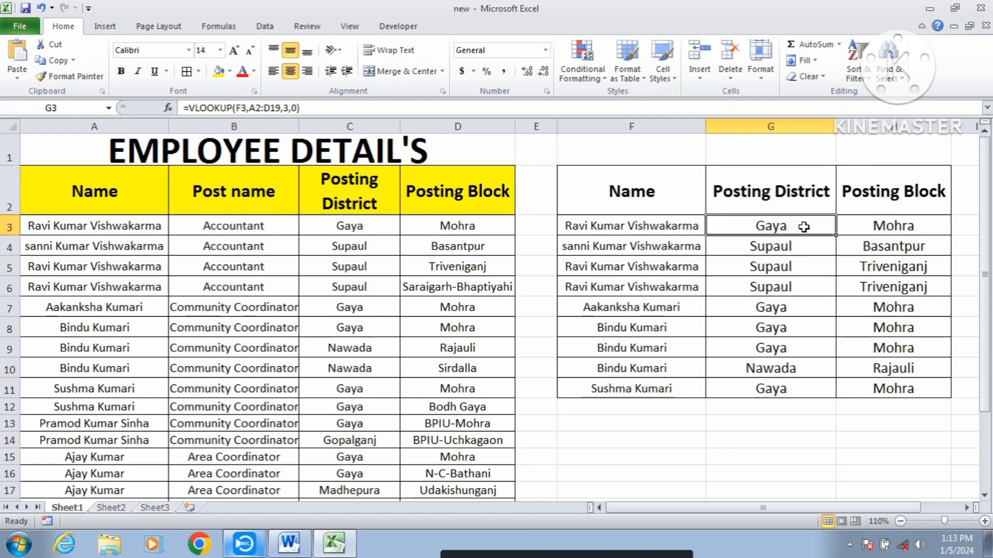